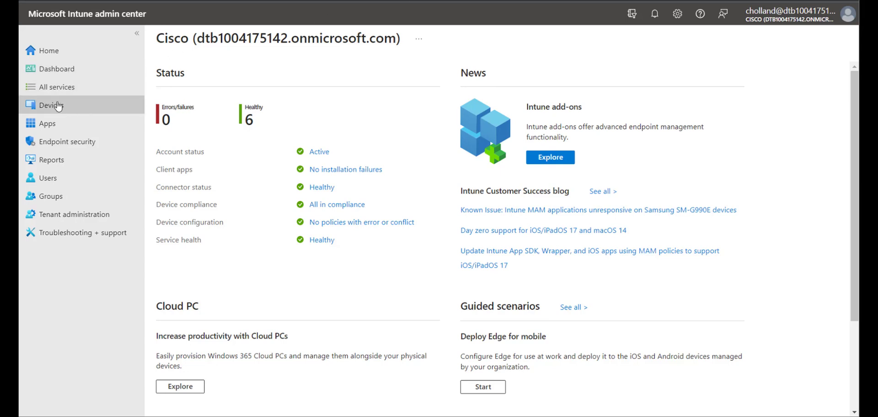
Go to the Managed Google Play settings under Devices > Android > Android enrollment
click(56, 108)
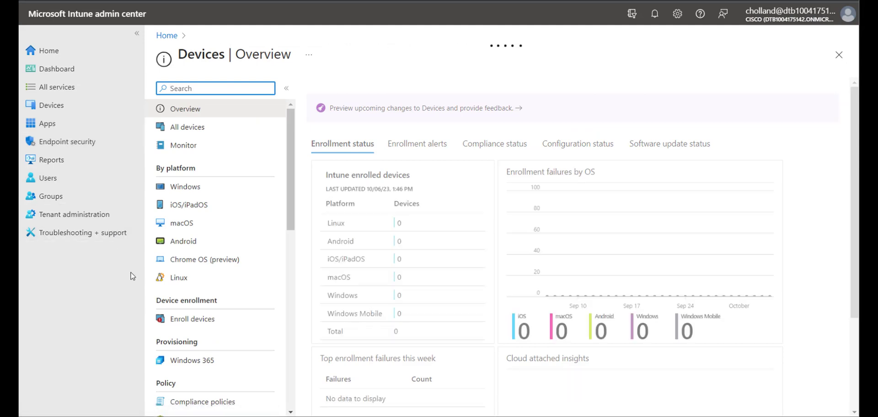
click(182, 248)
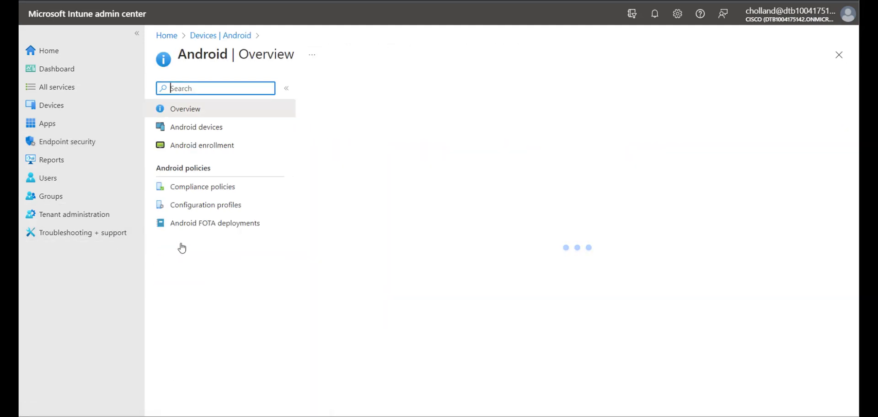
click(225, 148)
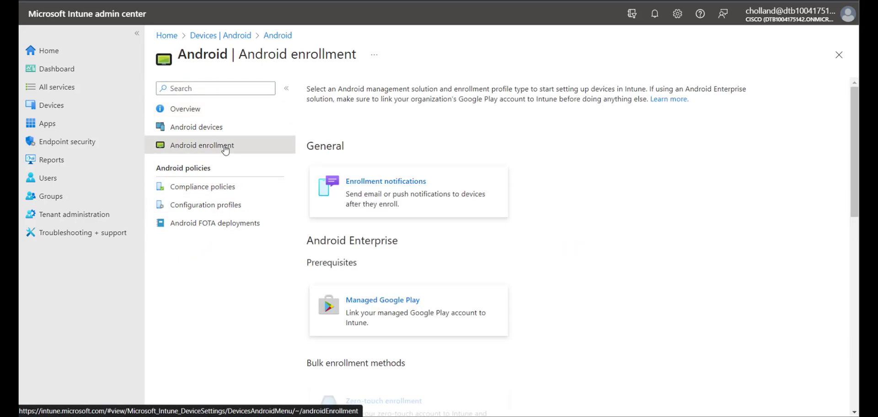
click(365, 301)
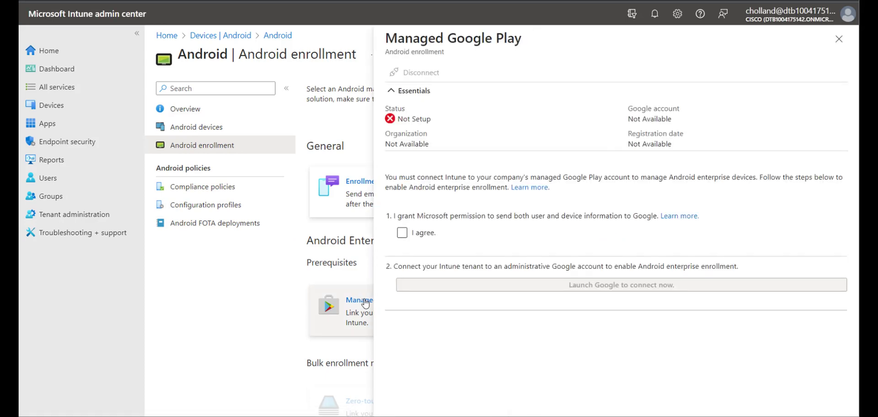
Agree to share data with Google, launch the connection, and sign in to Google
click(407, 233)
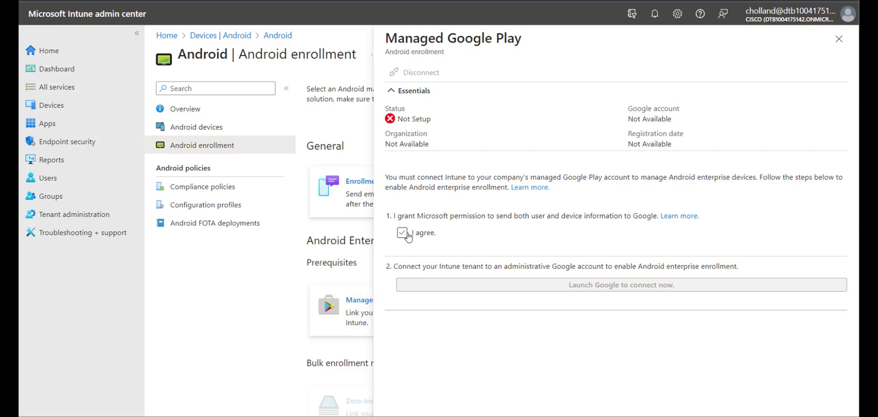
click(402, 234)
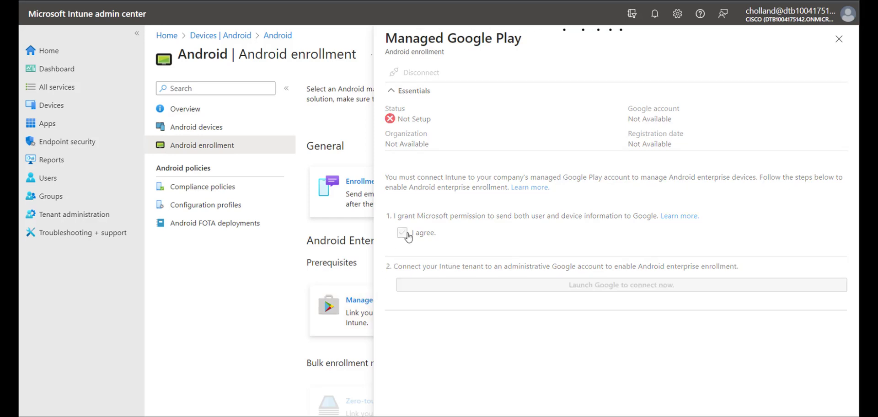
click(458, 286)
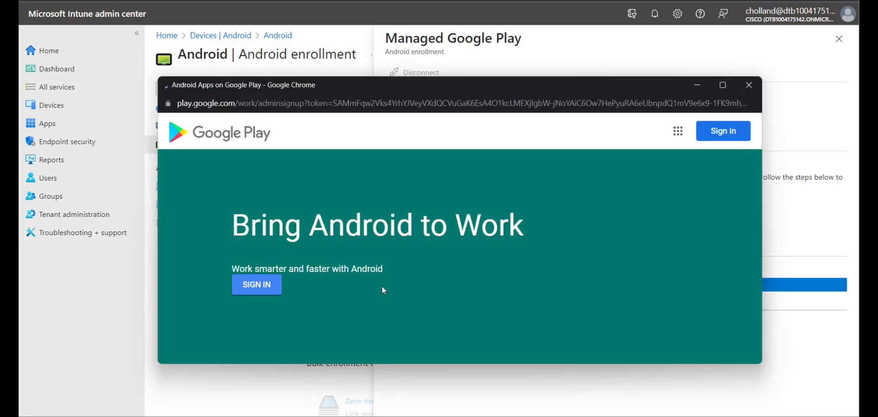
click(269, 285)
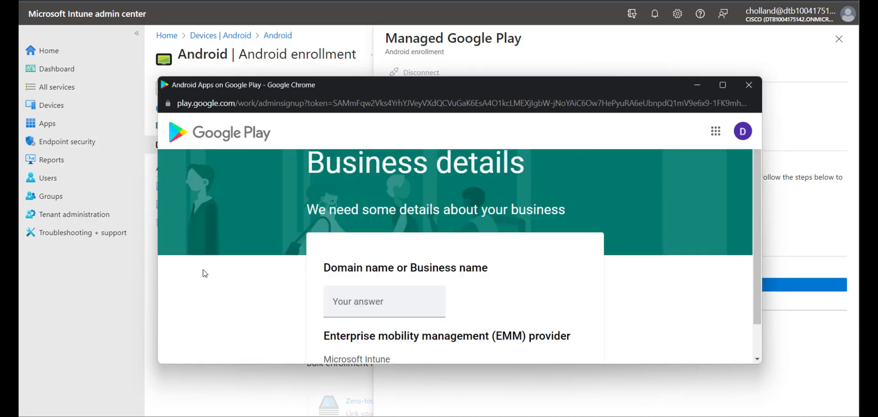
Enter Cisco as the business name and continue to key contacts
click(405, 303)
text(Cisc)
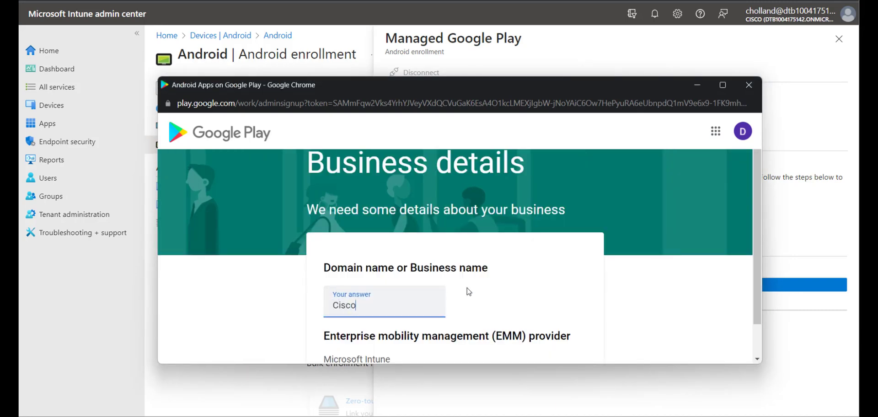
text(o)
scroll(595, 329, down, 2)
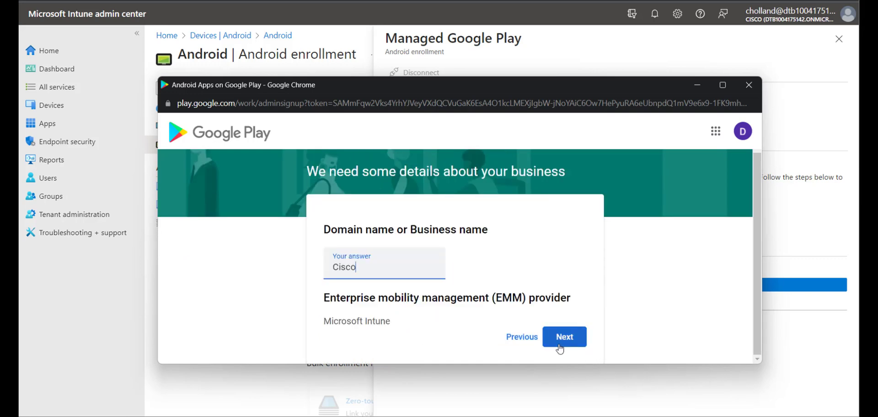
click(561, 344)
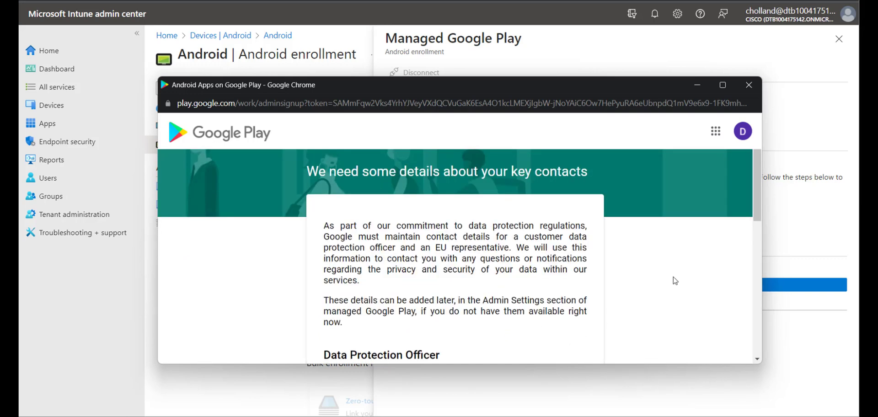
Accept the Managed Google Play agreement, confirm, and complete the registration
scroll(745, 320, down, 7)
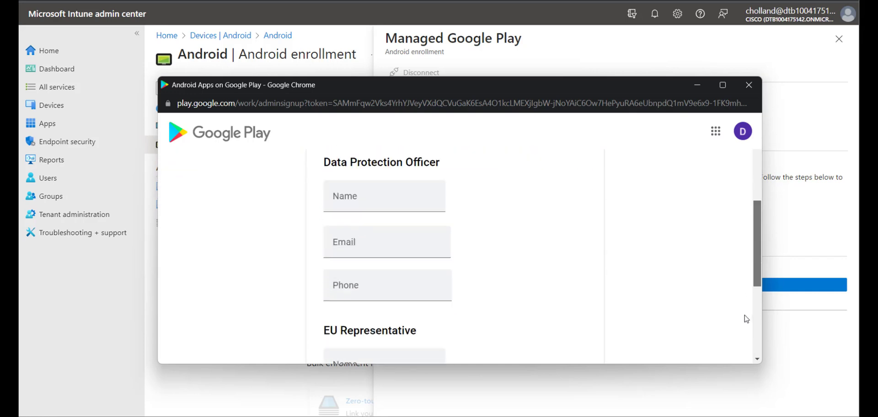
scroll(745, 343, down, 2)
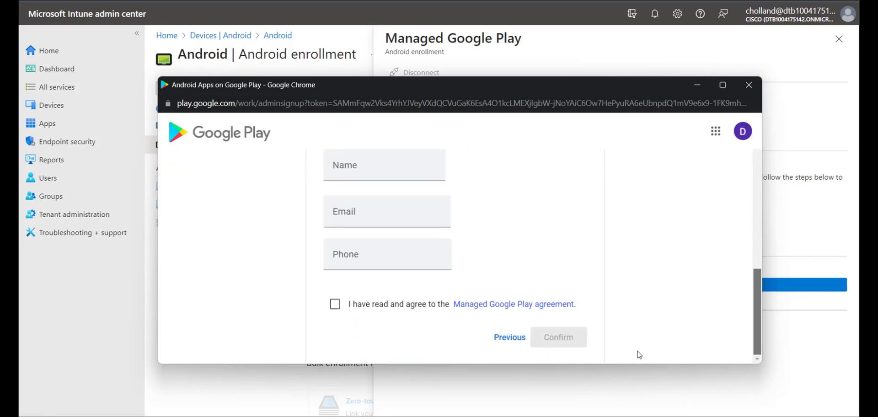
click(335, 304)
click(549, 338)
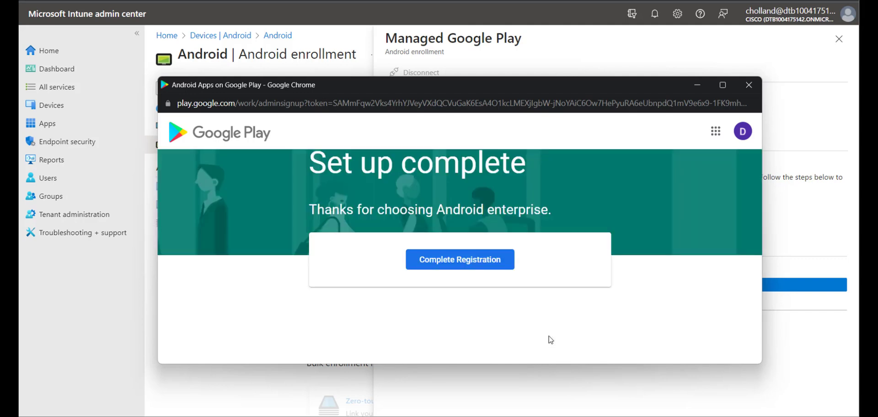
click(486, 260)
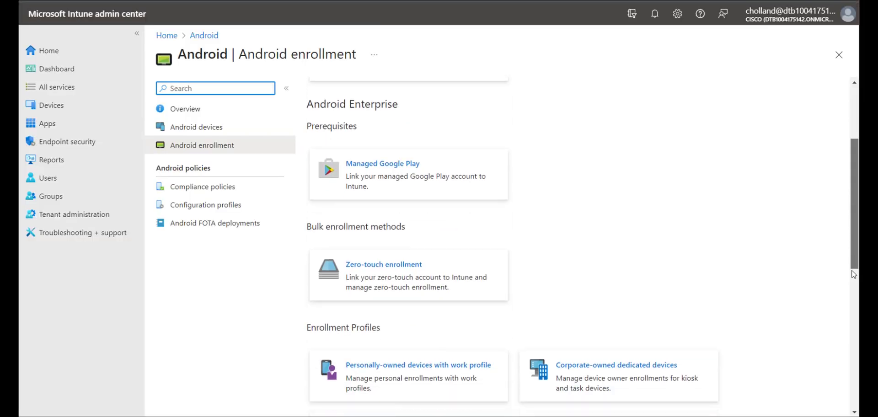
Start a corporate-owned dedicated device enrollment profile named Cisco 800 Series
scroll(464, 98, down, 5)
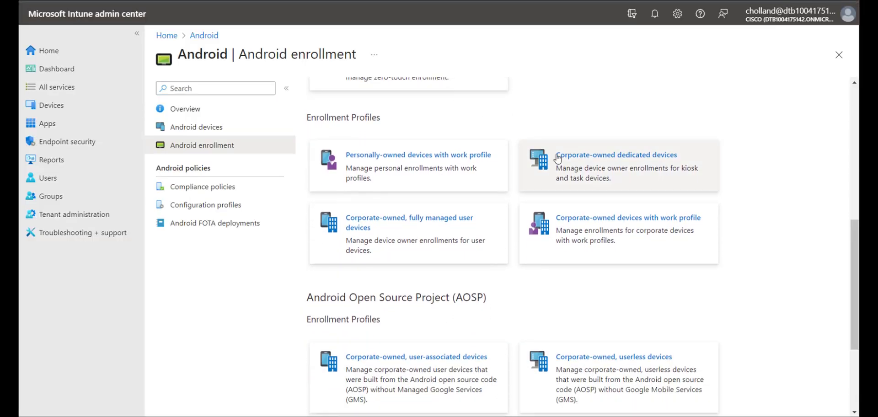
click(566, 155)
click(218, 132)
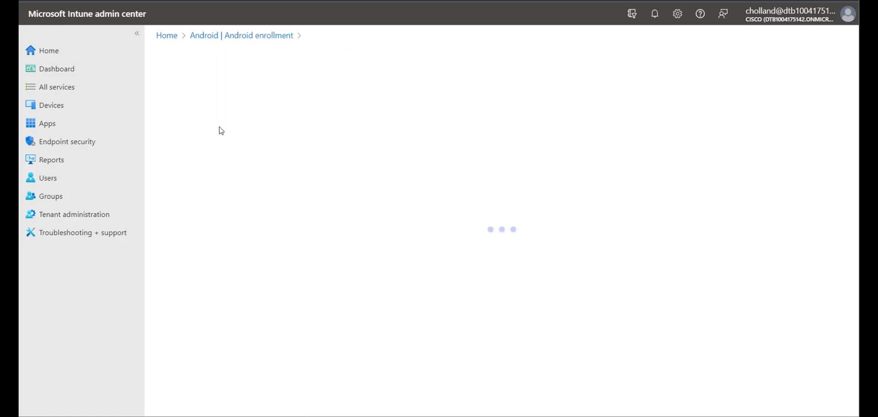
click(320, 123)
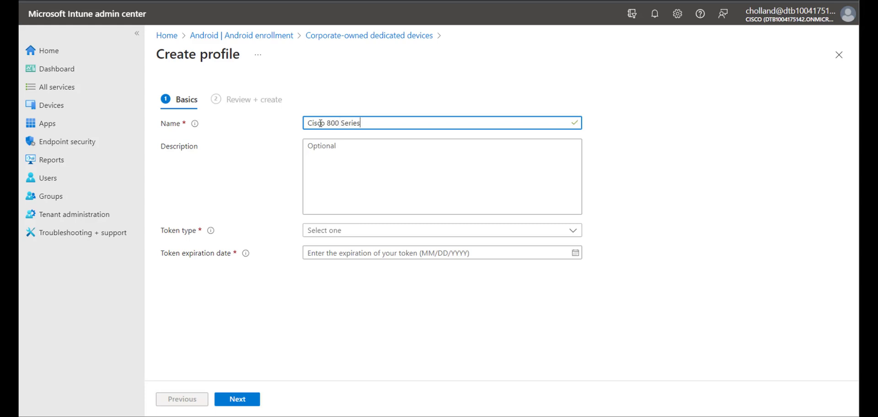
Choose the default token type, set expiry to 01/01/2025, and create the profile
click(321, 231)
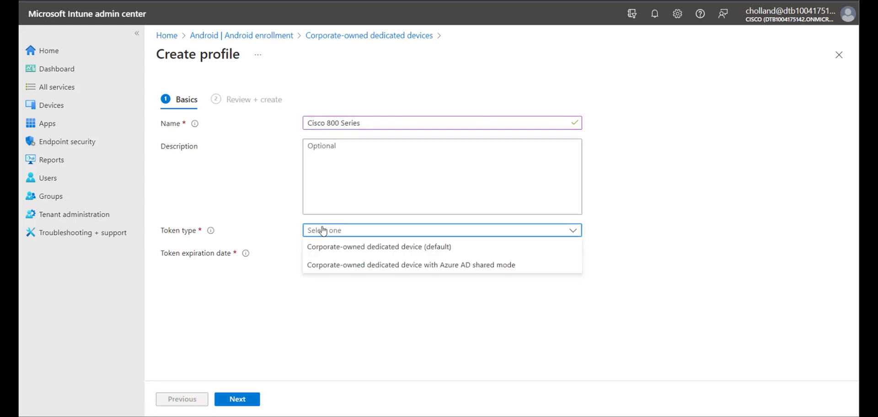
click(322, 246)
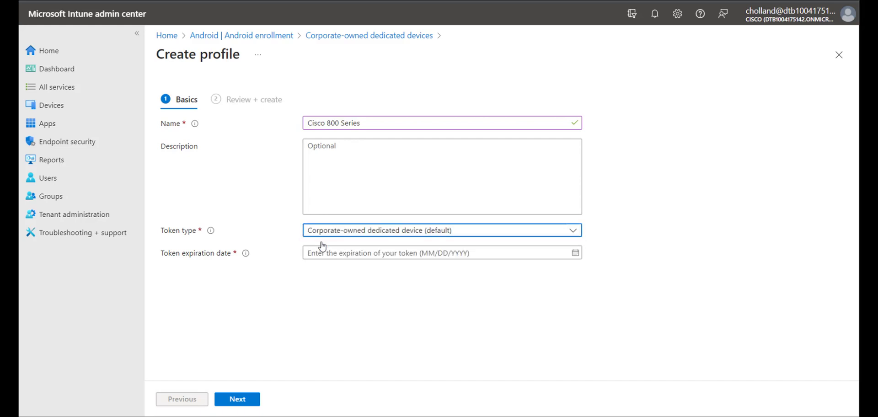
click(576, 253)
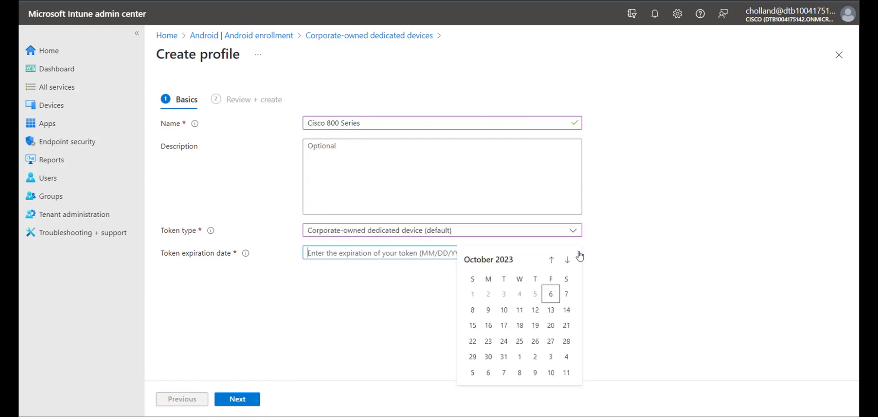
click(517, 298)
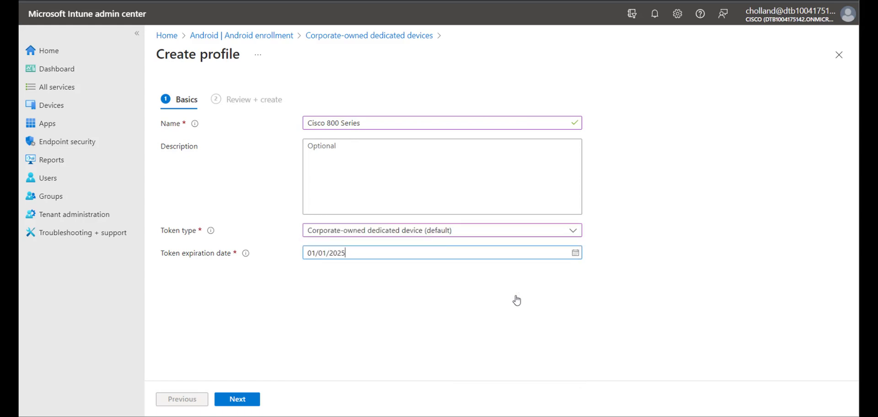
click(238, 400)
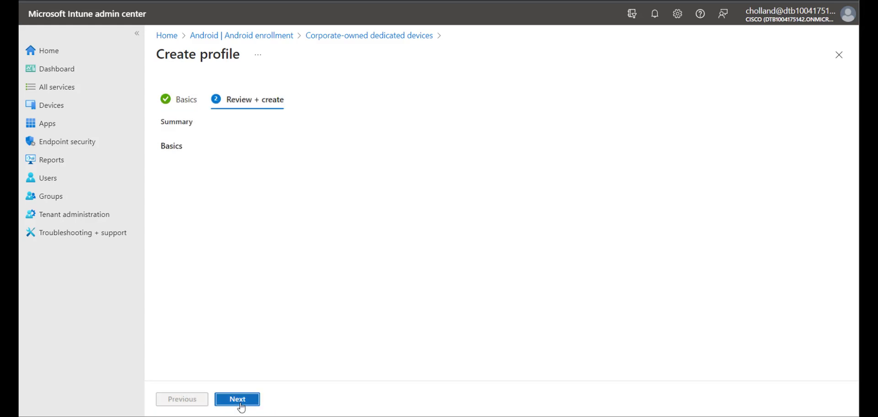
click(240, 403)
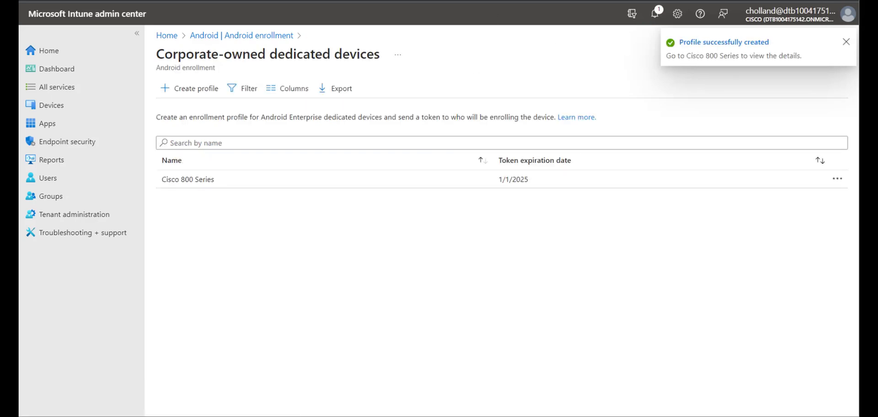
Reveal the Cisco 800 Series token and QR code, then go to Groups
click(197, 181)
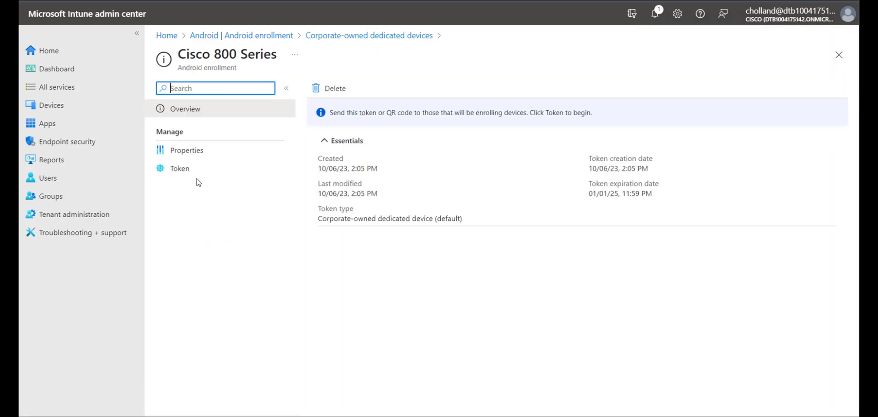
click(177, 175)
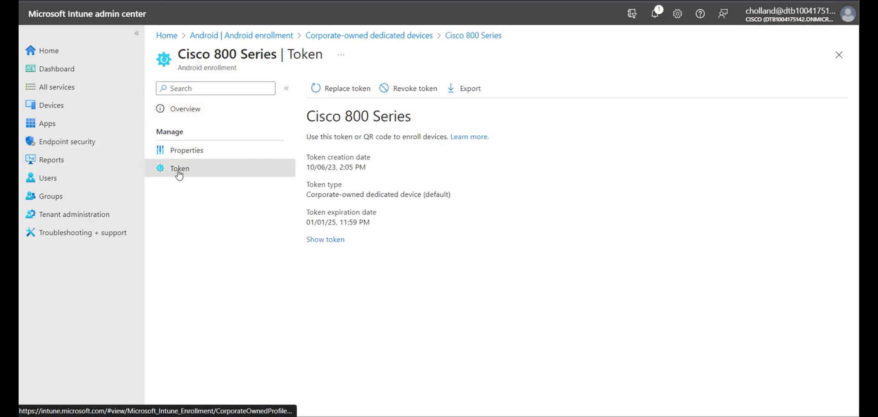
click(325, 239)
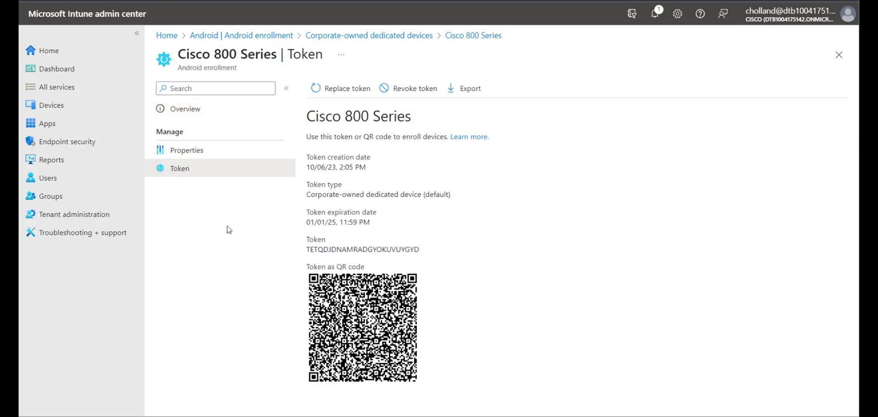
click(50, 200)
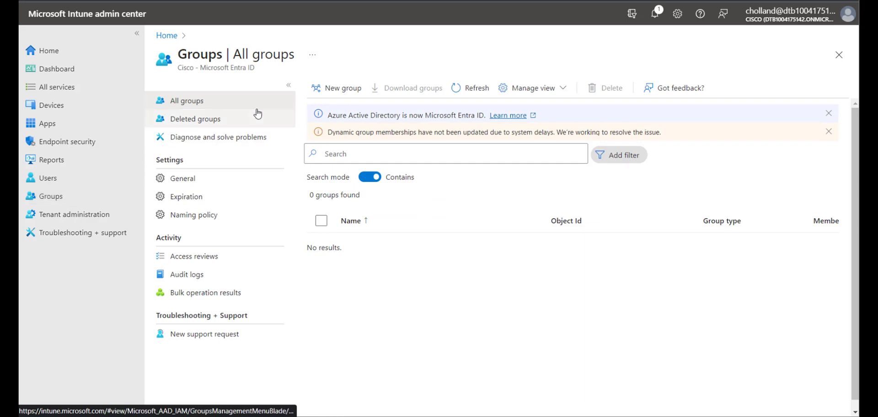
Start a new group named Cisco with Dynamic Device membership and add a dynamic query
click(335, 92)
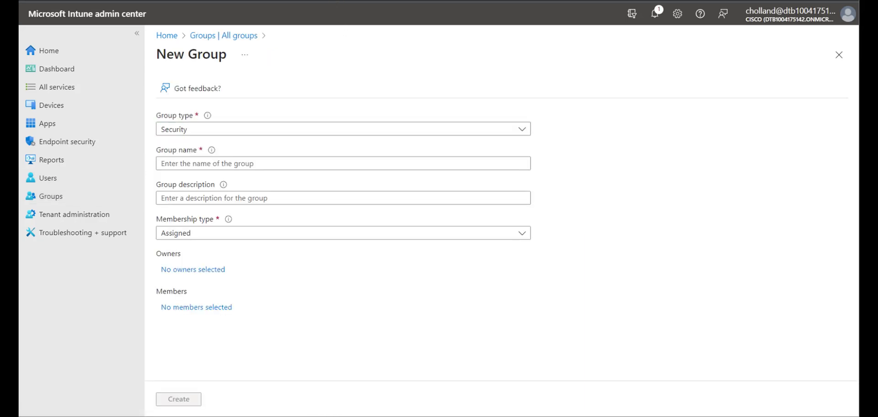
click(287, 163)
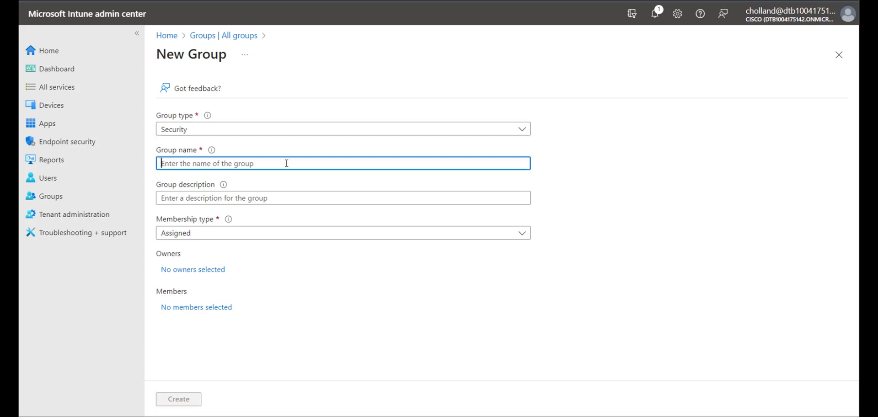
text(Cisco)
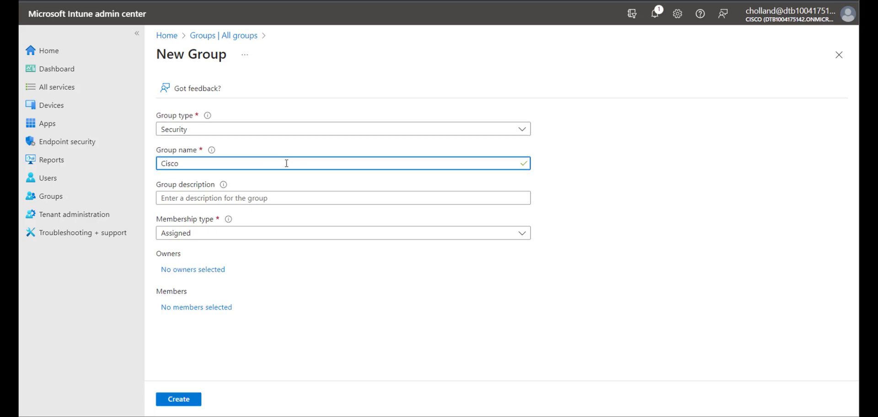
click(270, 232)
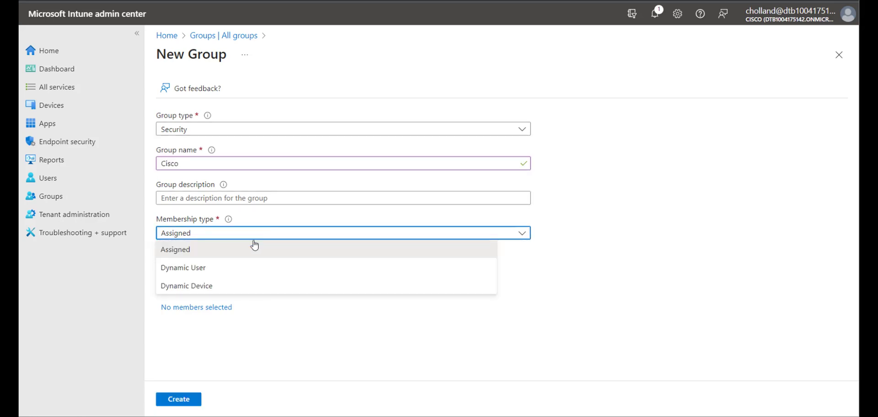
click(229, 288)
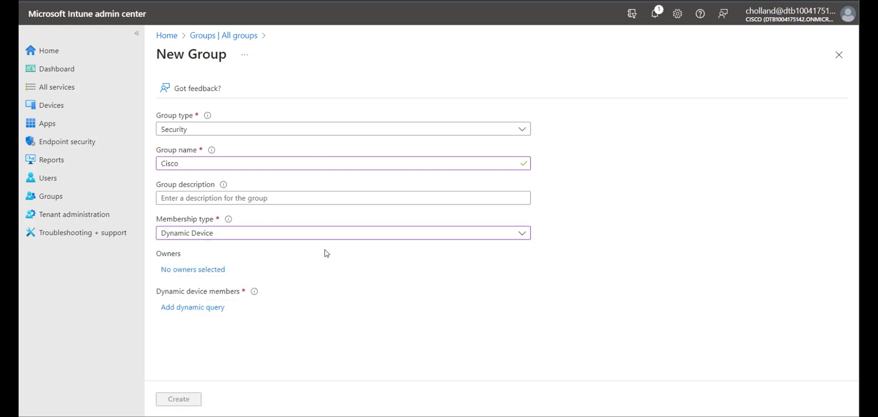
click(212, 309)
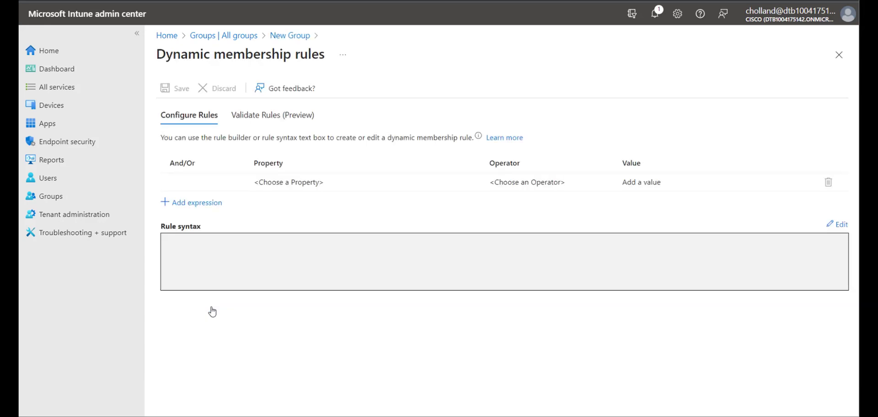
Define the membership rule: enrollmentProfileName Match Cisco
click(326, 179)
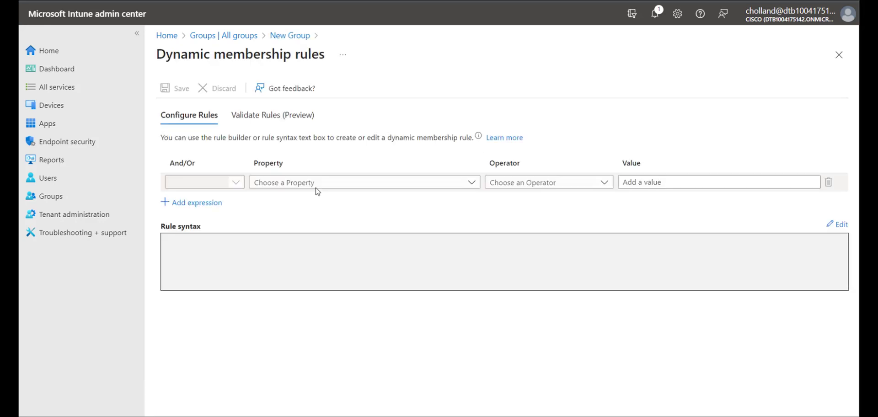
click(317, 187)
drag(474, 256, 474, 297)
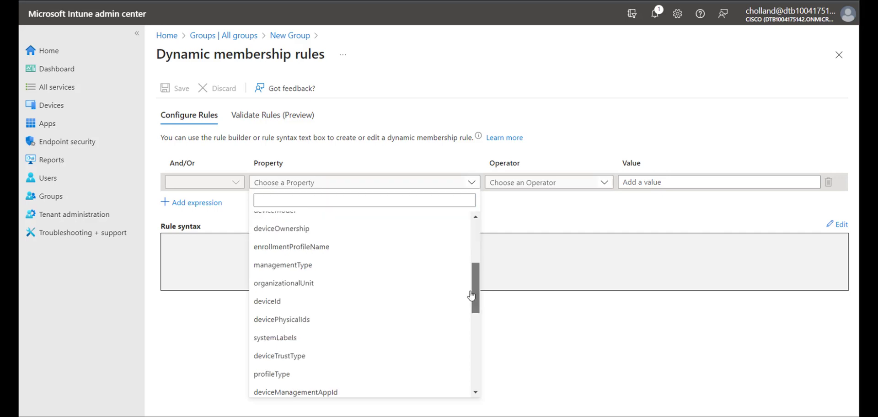
click(323, 247)
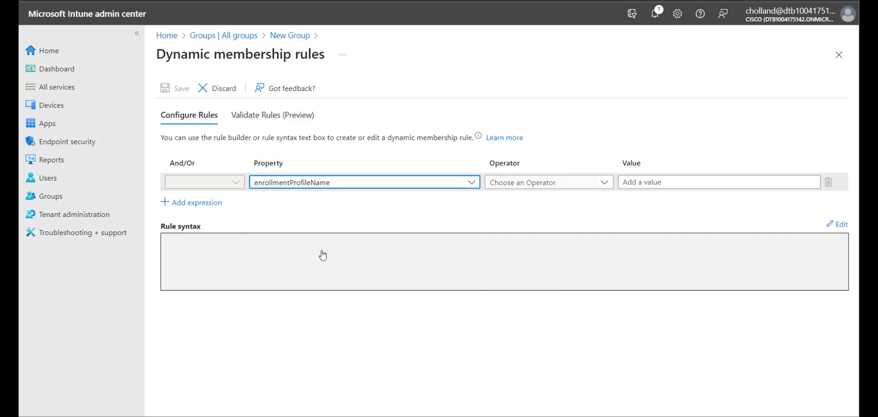
click(604, 183)
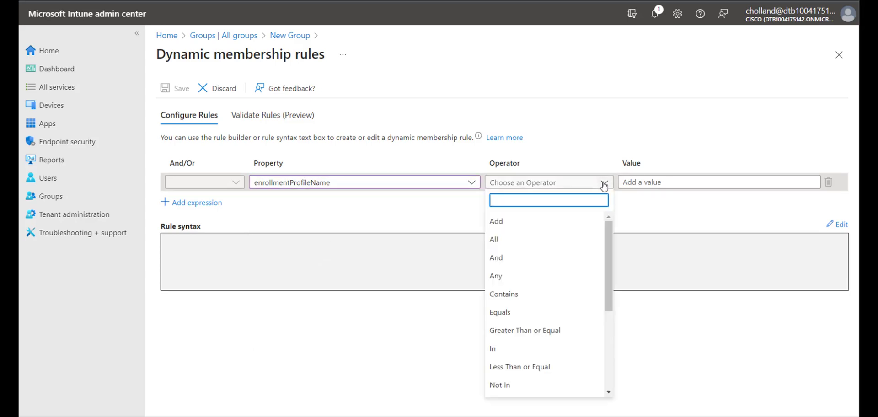
scroll(566, 334, down, 2)
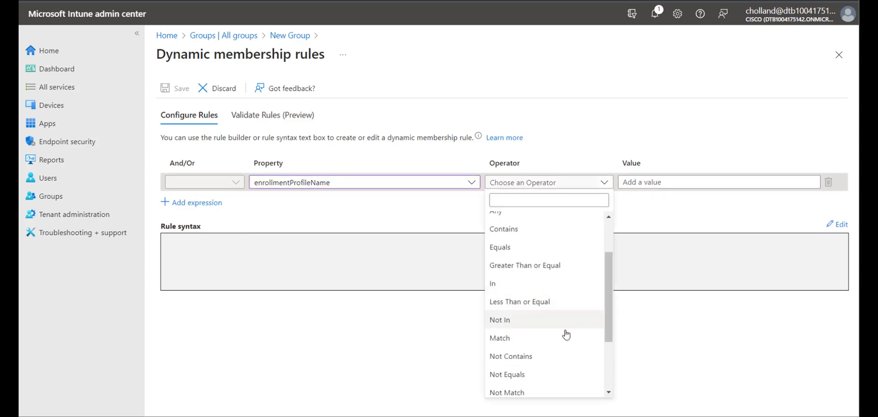
click(567, 338)
click(693, 182)
text(Cisco)
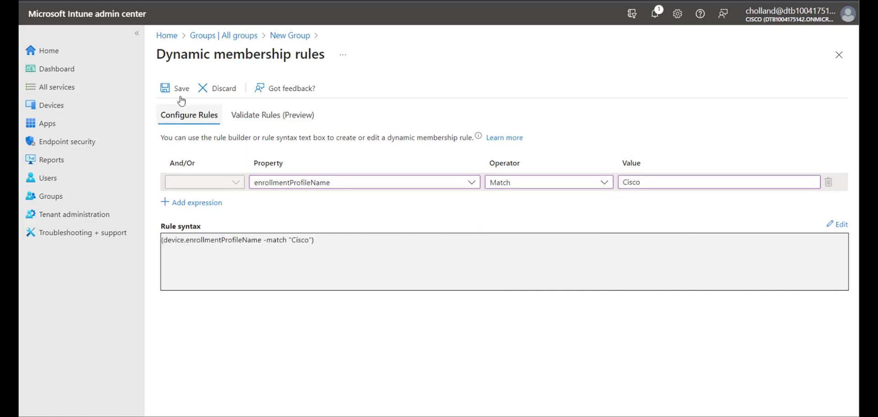
Save the rule, create the Cisco group, and refresh the group list
click(175, 89)
click(178, 399)
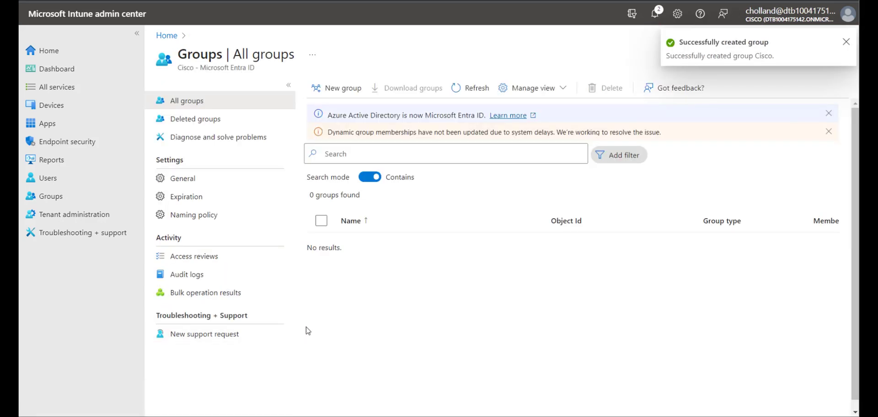
click(476, 89)
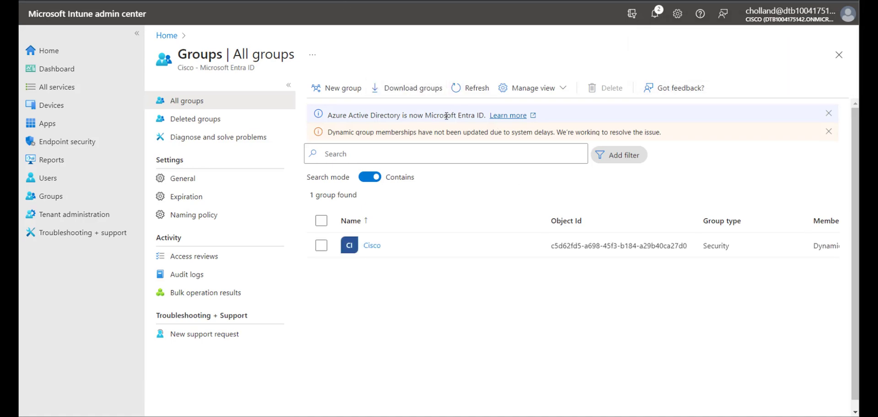
Start adding an Android app of type Managed Google Play app
click(47, 123)
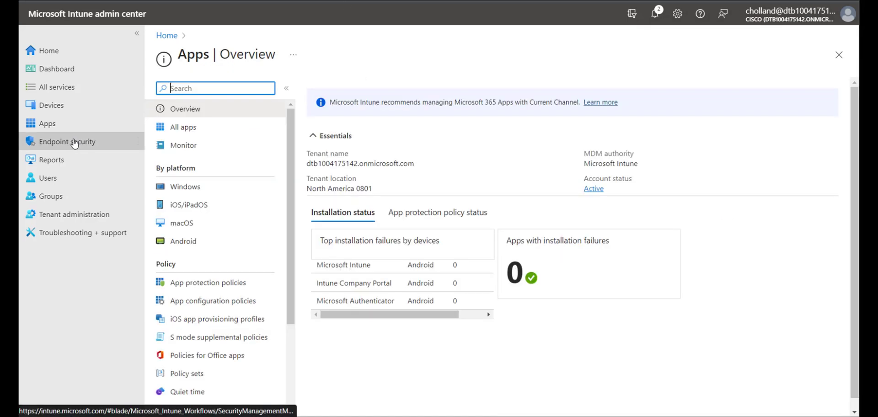
click(184, 242)
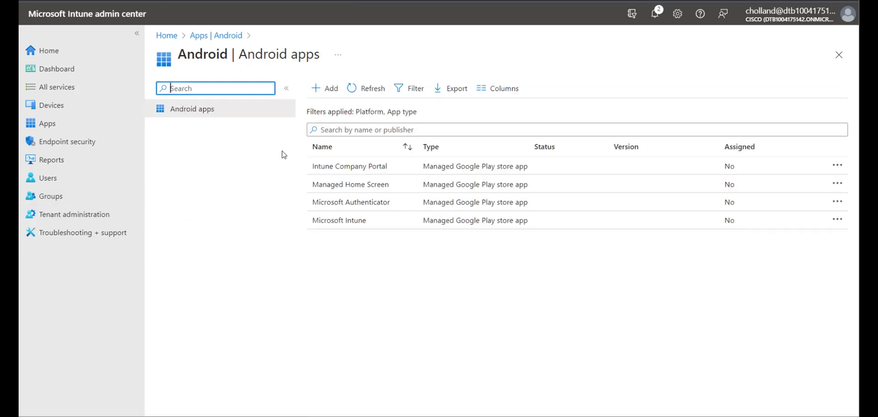
click(327, 90)
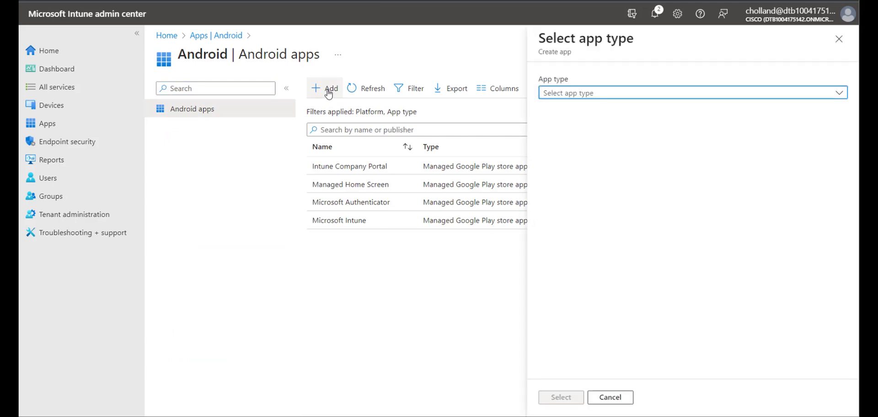
click(567, 94)
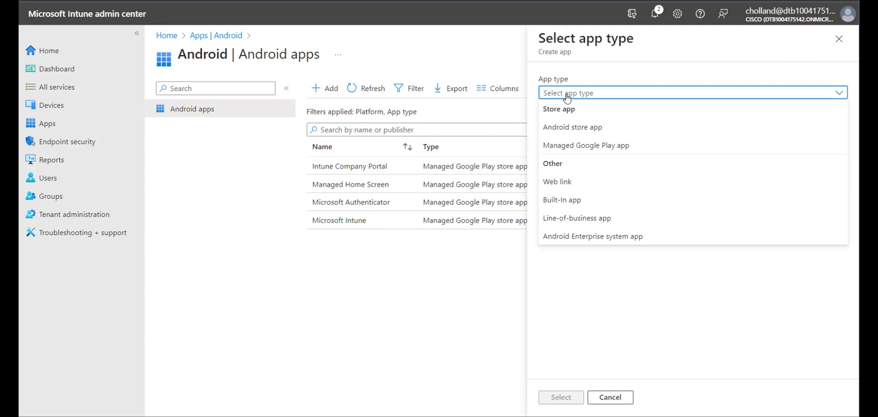
click(560, 151)
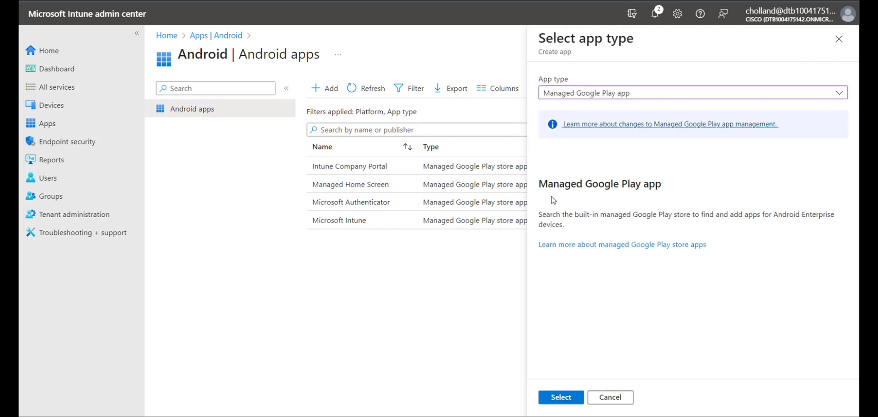
Open the Managed Google Play store and search for 'cisco'
click(564, 399)
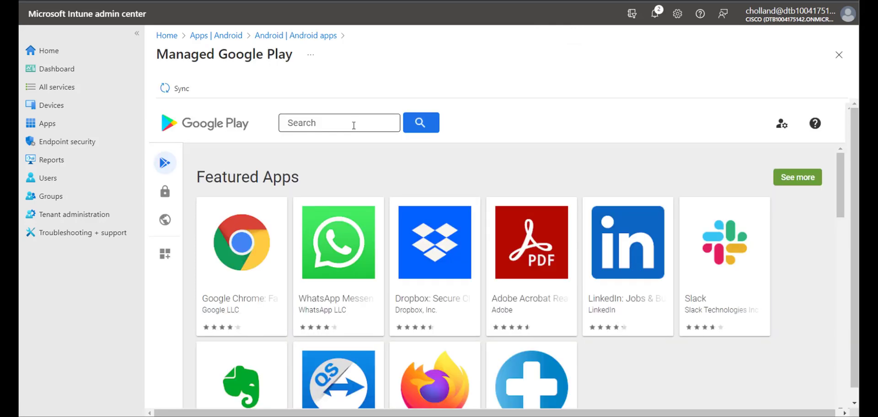
click(353, 126)
text(cisco)
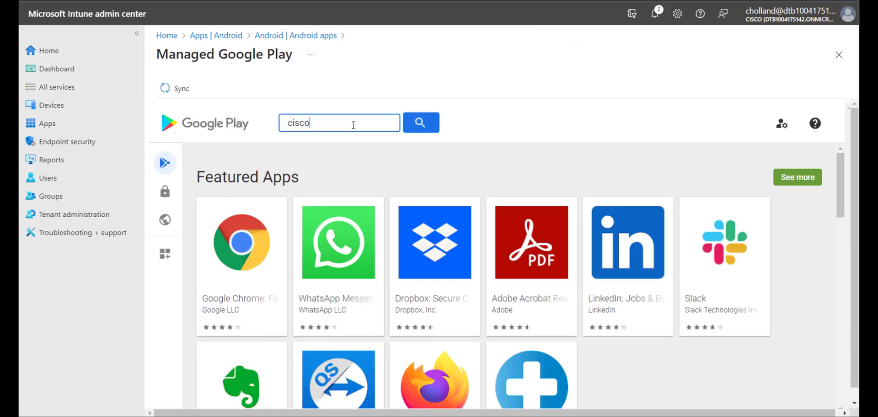
Search the Cisco apps and approve Battery Life
click(408, 127)
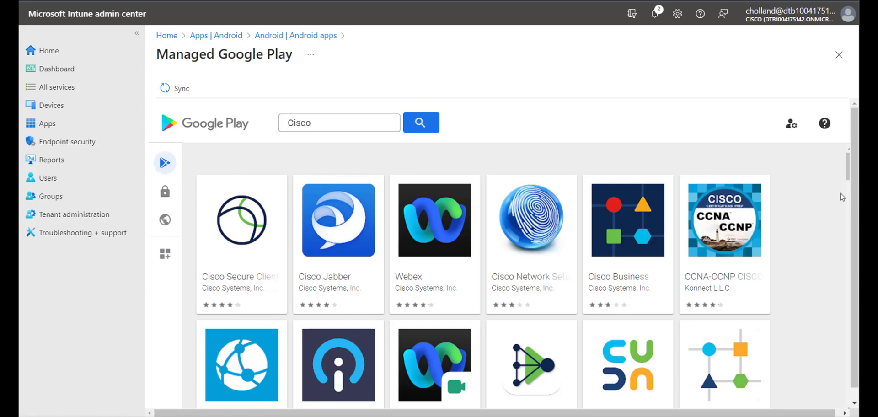
scroll(842, 197, down, 5)
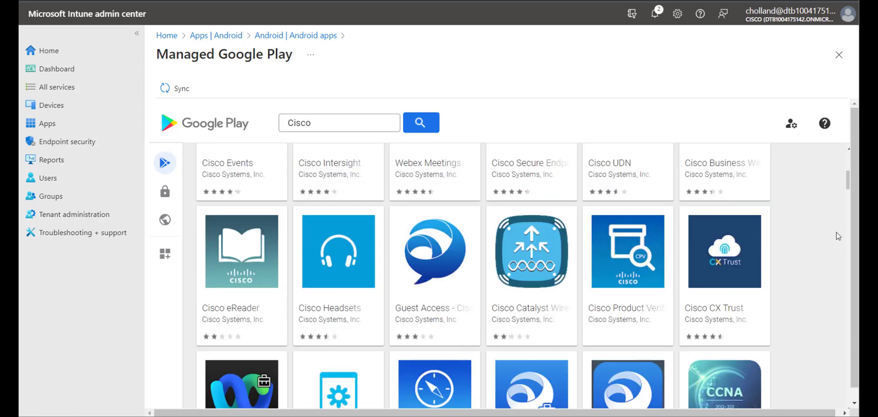
scroll(850, 239, down, 5)
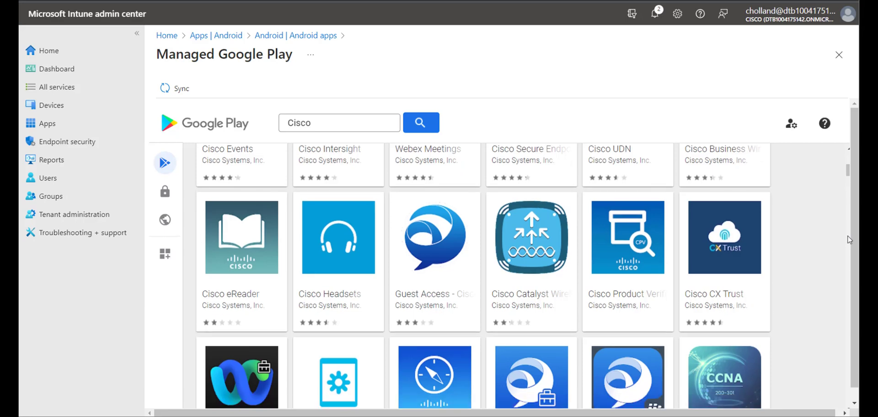
scroll(351, 169, down, 10)
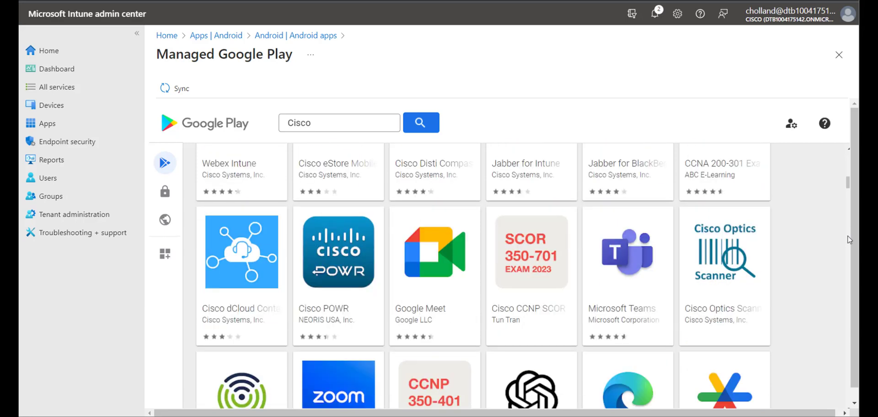
click(351, 169)
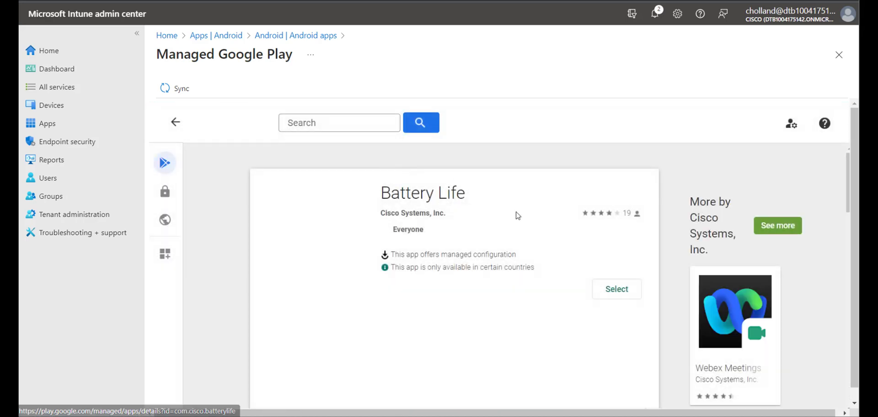
click(617, 293)
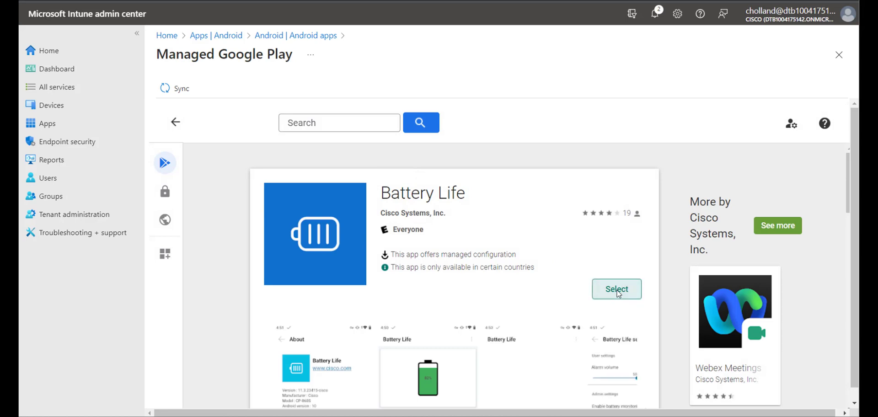
Approve Cisco's Custom Settings app and sync the approved apps into Intune
click(764, 226)
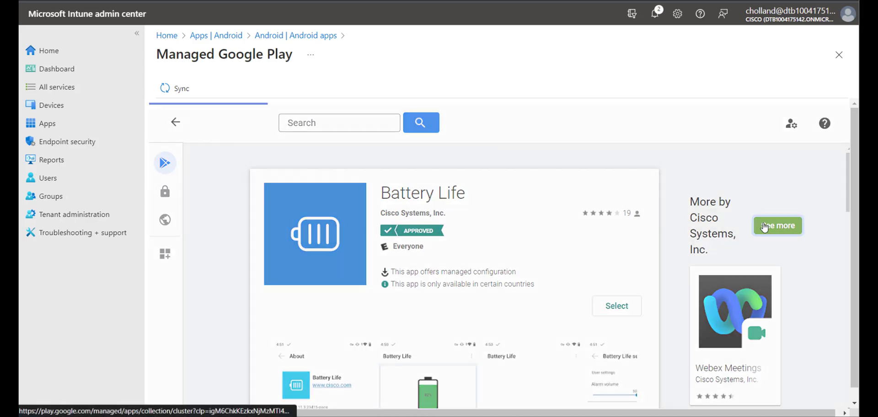
drag(847, 174, 850, 287)
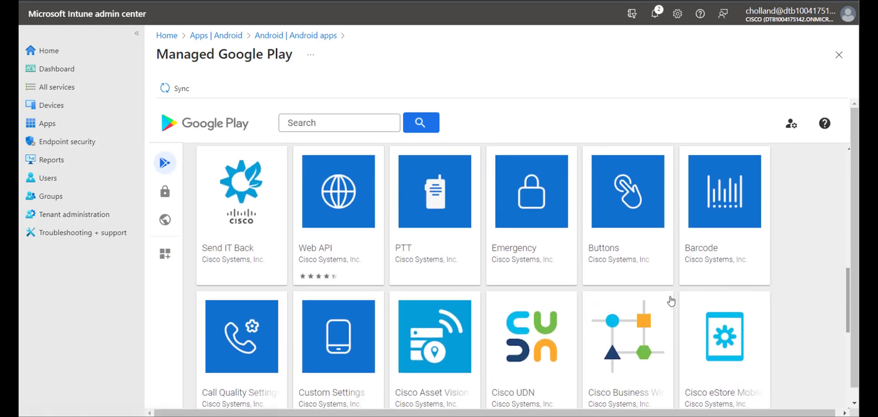
click(339, 344)
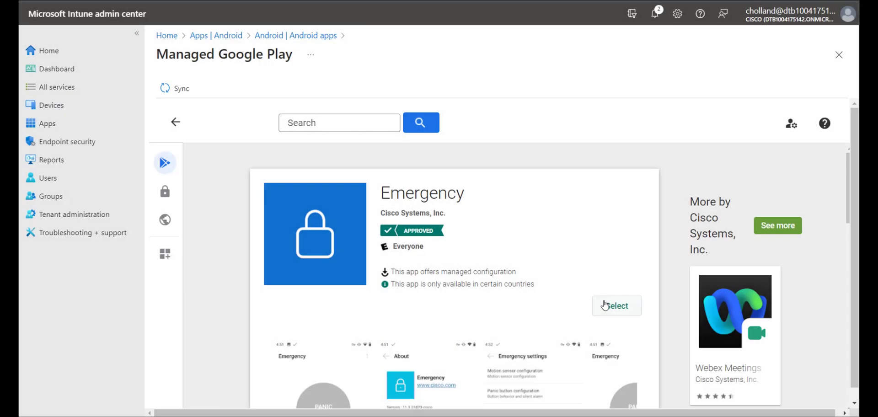
click(605, 305)
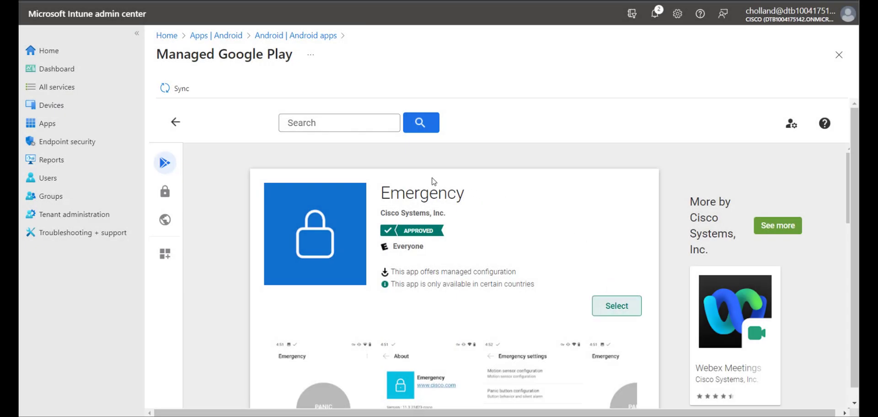
click(178, 89)
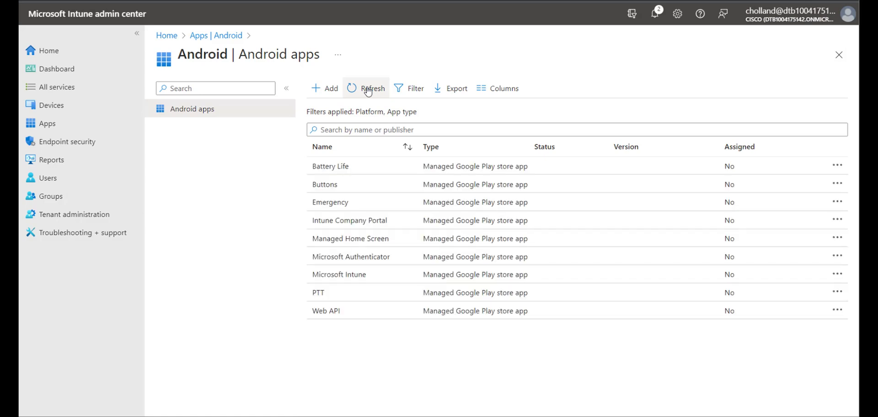
Refresh the Android apps list and edit the Barcode app's assignments from its Properties
click(369, 90)
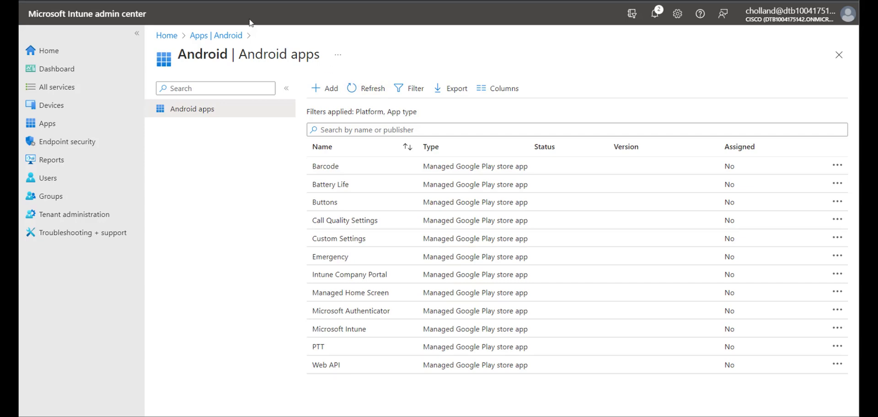
click(319, 167)
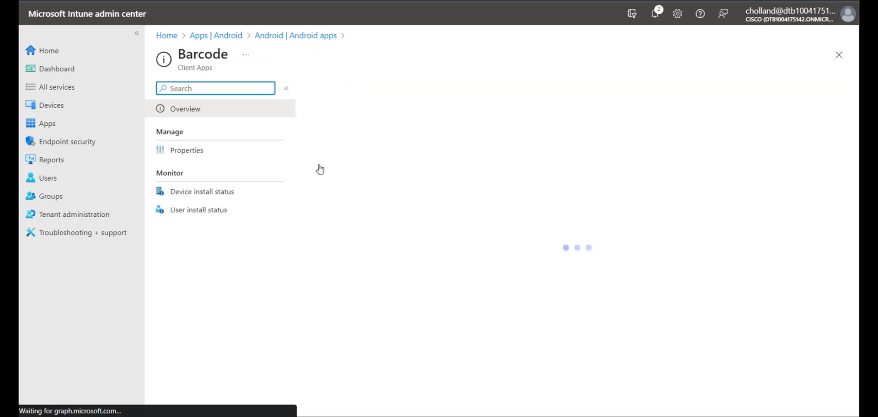
click(201, 152)
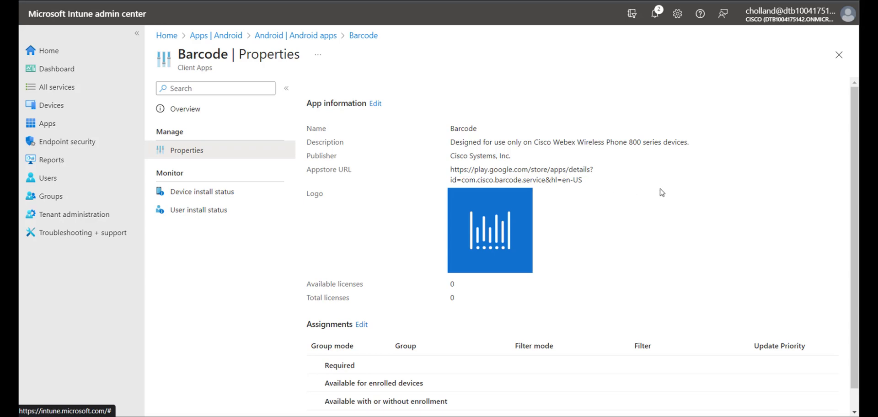
drag(856, 144, 845, 209)
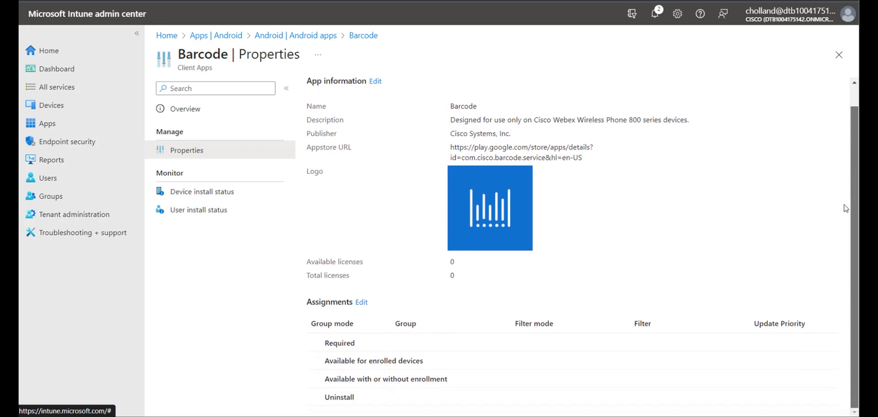
click(362, 302)
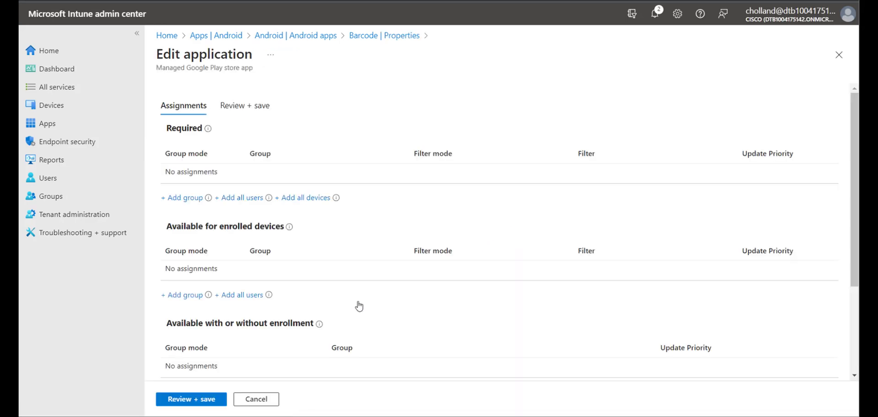
Add the Cisco group under Required for Barcode, review, and save
click(178, 200)
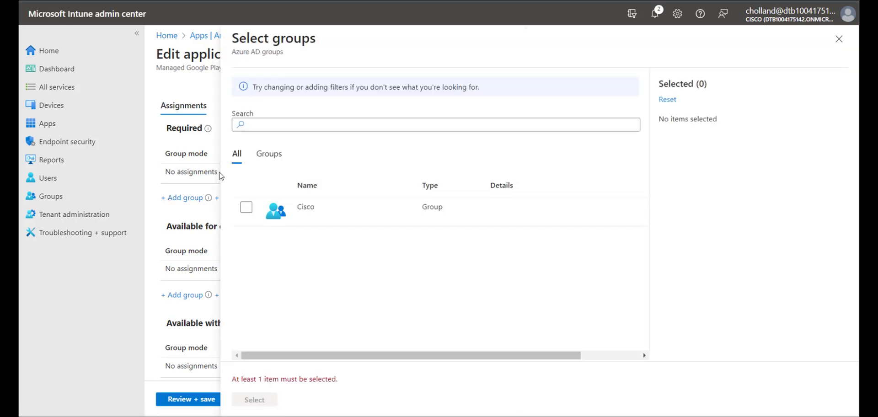
click(247, 209)
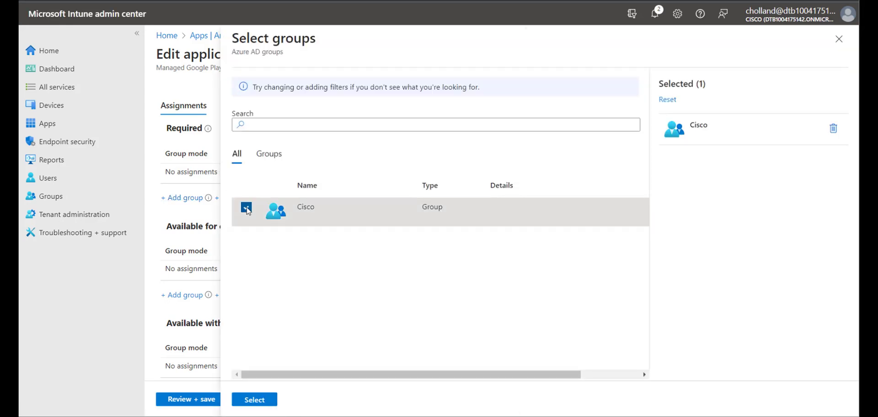
click(252, 400)
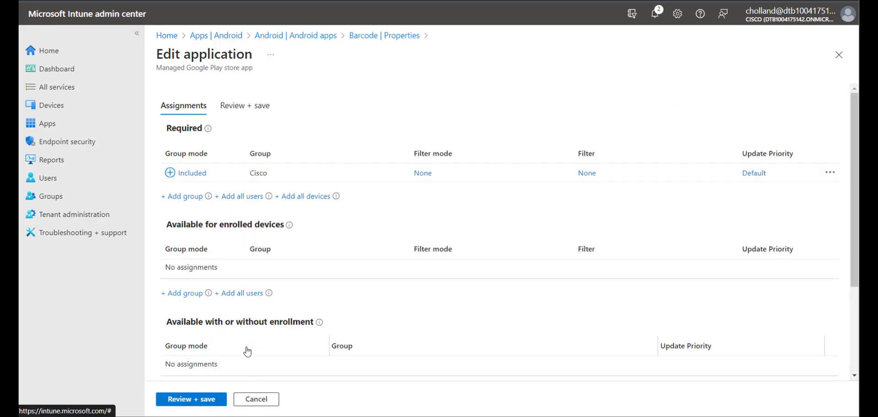
click(208, 400)
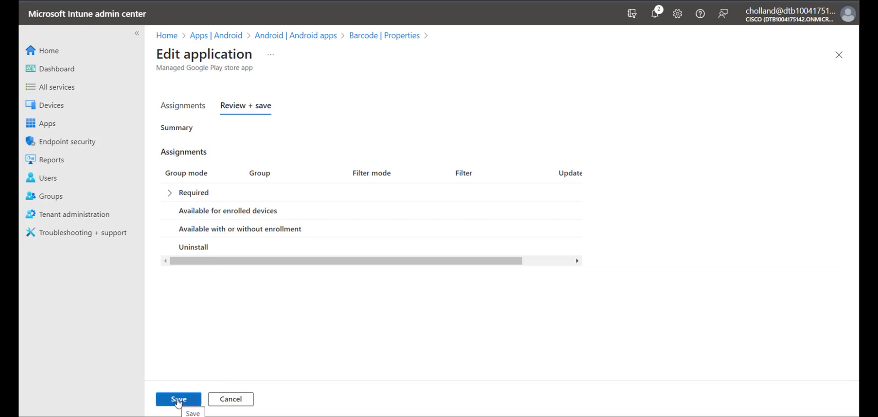
click(178, 400)
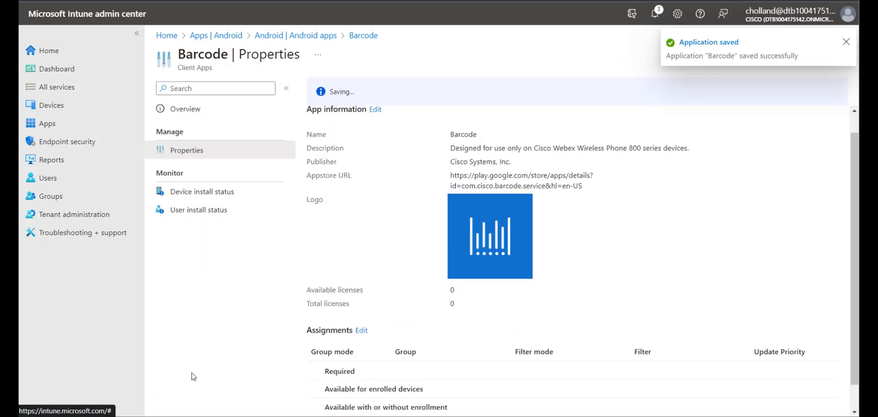